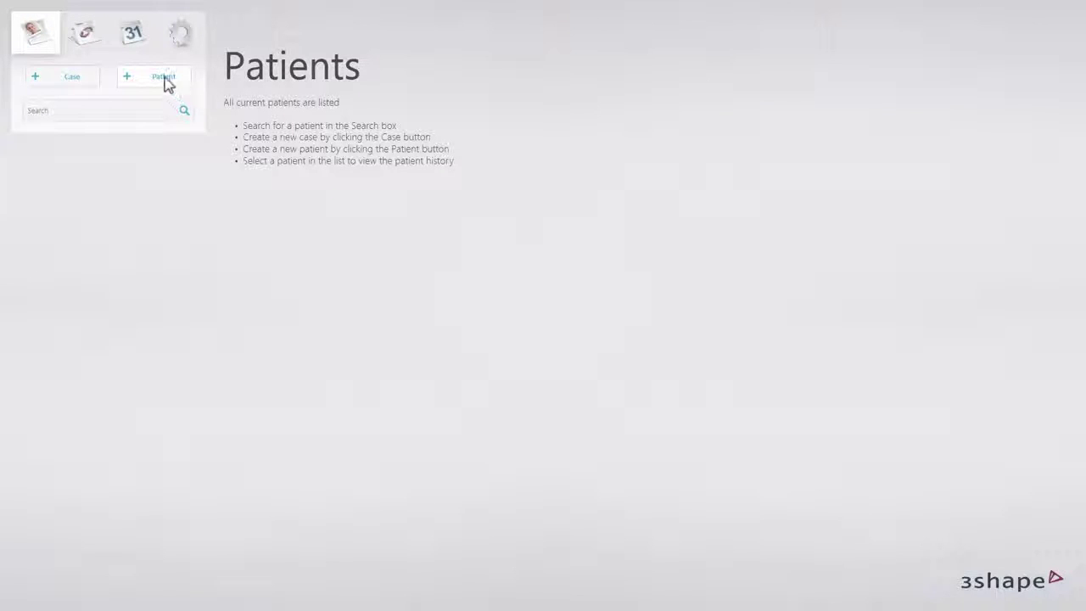
Add a new patient record with the patient's first and last name.
{"action": "left_click", "coordinate": [164, 77]}
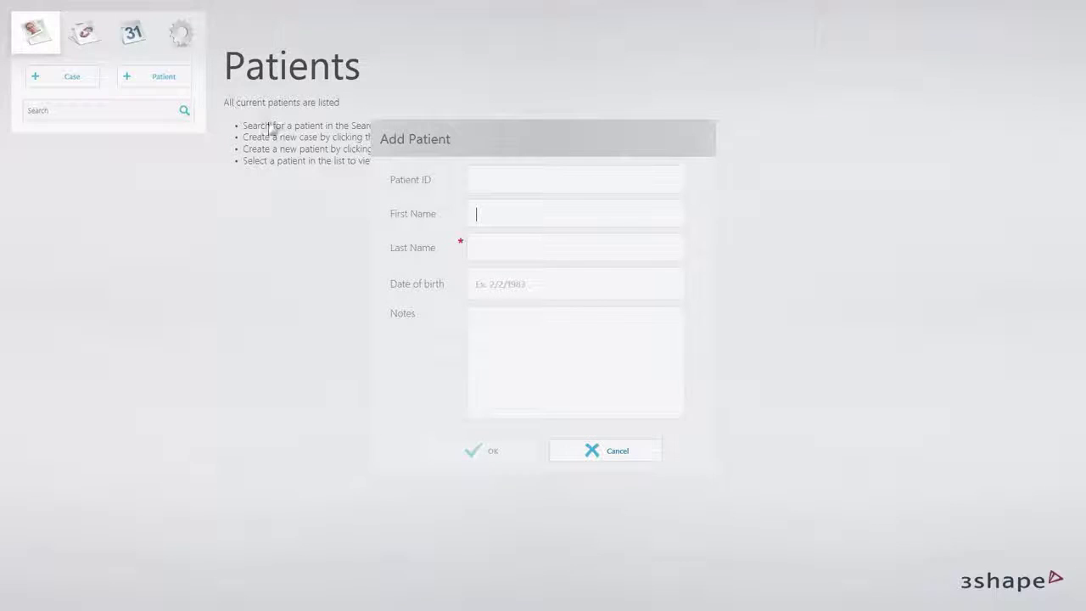
{"action": "type", "text": "Ed"}
{"action": "left_click", "coordinate": [497, 254]}
{"action": "type", "text": "Doe"}
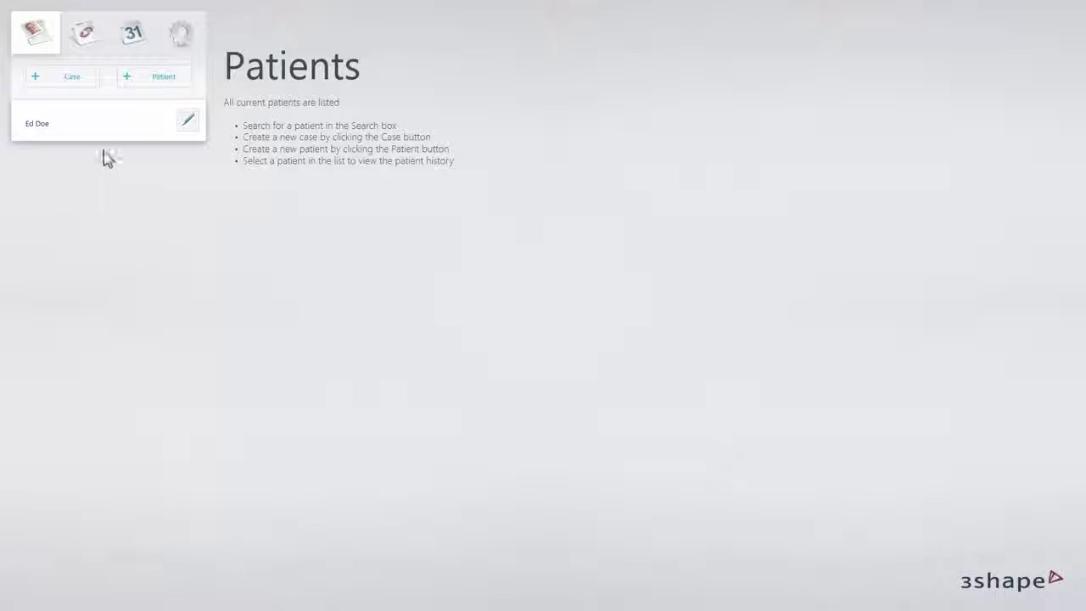
{"action": "left_click", "coordinate": [51, 78]}
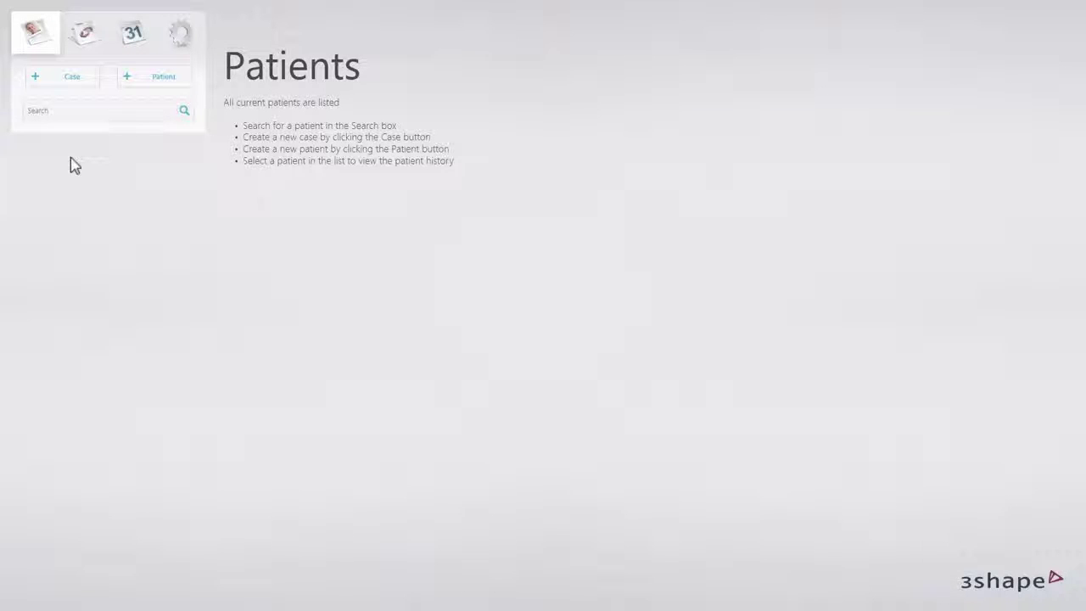
From the Cases list, open a blank new case order form.
{"action": "left_click", "coordinate": [84, 38]}
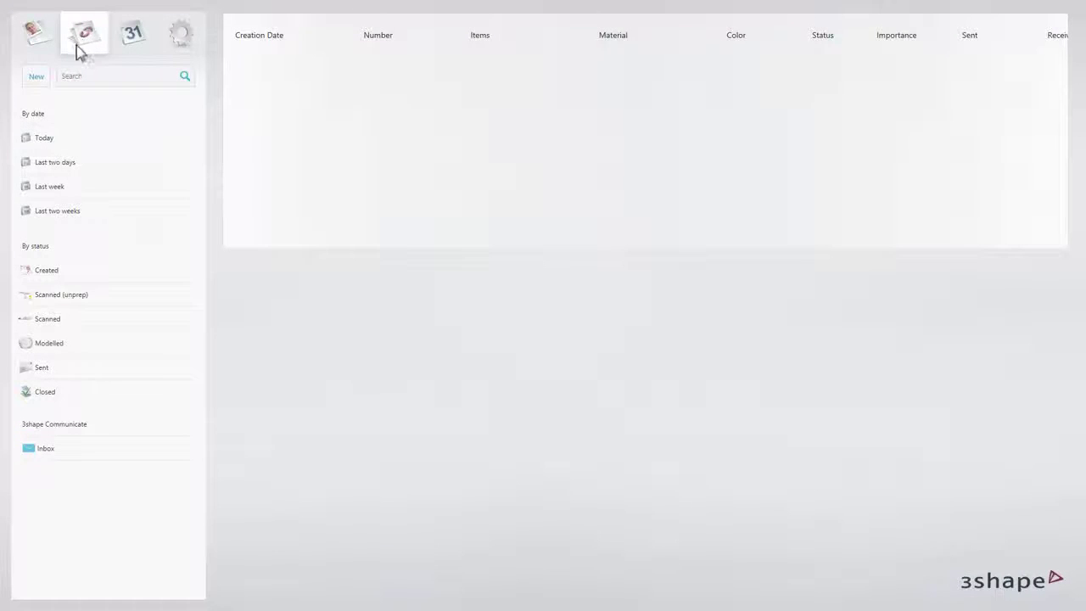
{"action": "left_click", "coordinate": [34, 76]}
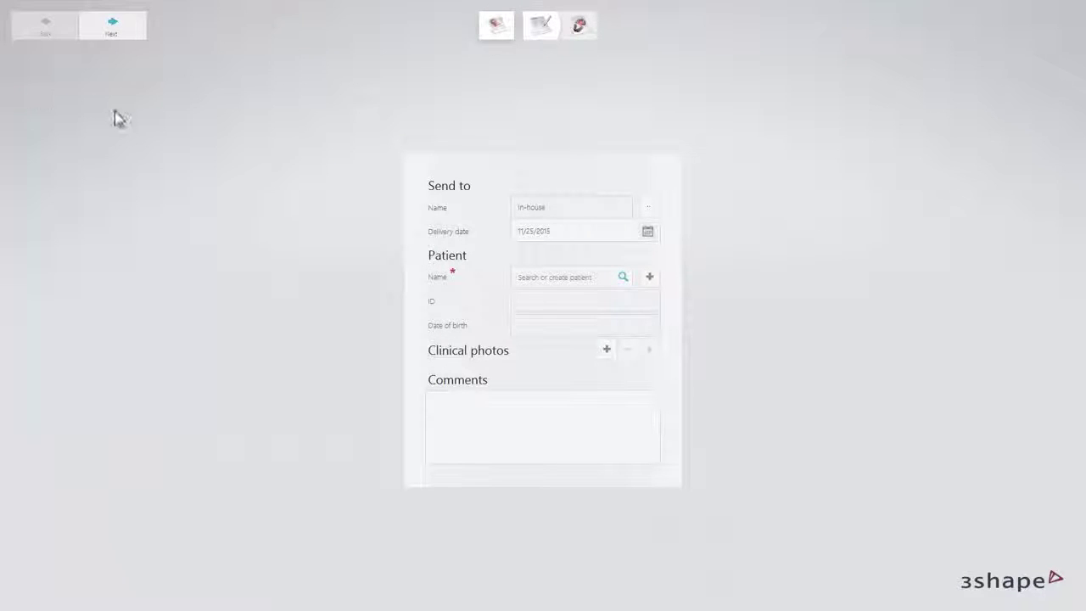
Create a patient with first and last name from the order's Name field and assign them.
{"action": "left_click", "coordinate": [540, 278]}
{"action": "left_click", "coordinate": [650, 283]}
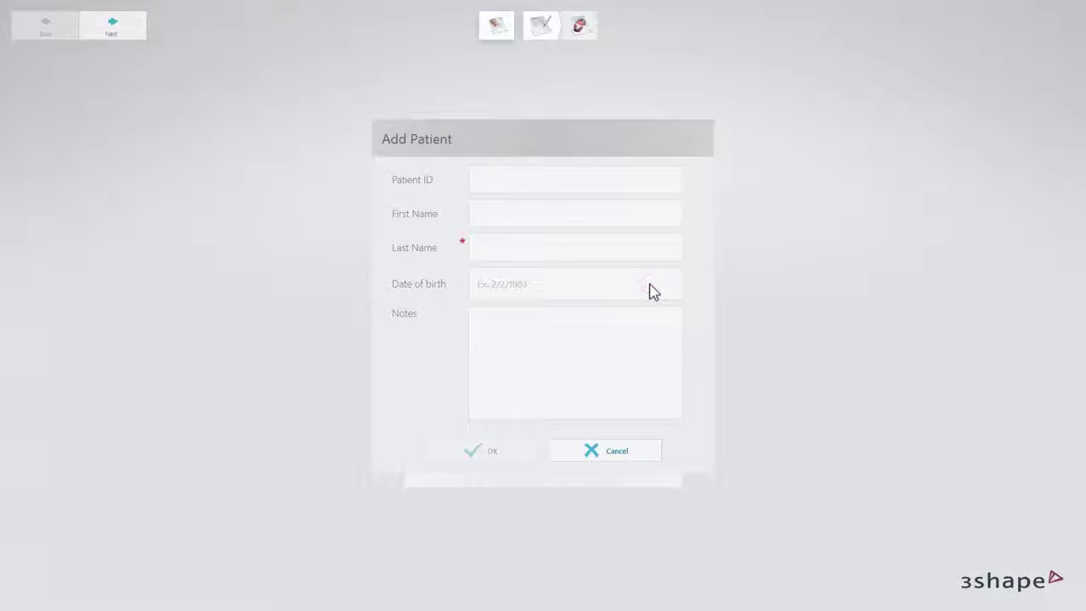
{"action": "left_click", "coordinate": [596, 253]}
{"action": "type", "text": "Ed"}
{"action": "key", "text": "Tab"}
{"action": "type", "text": "Doe"}
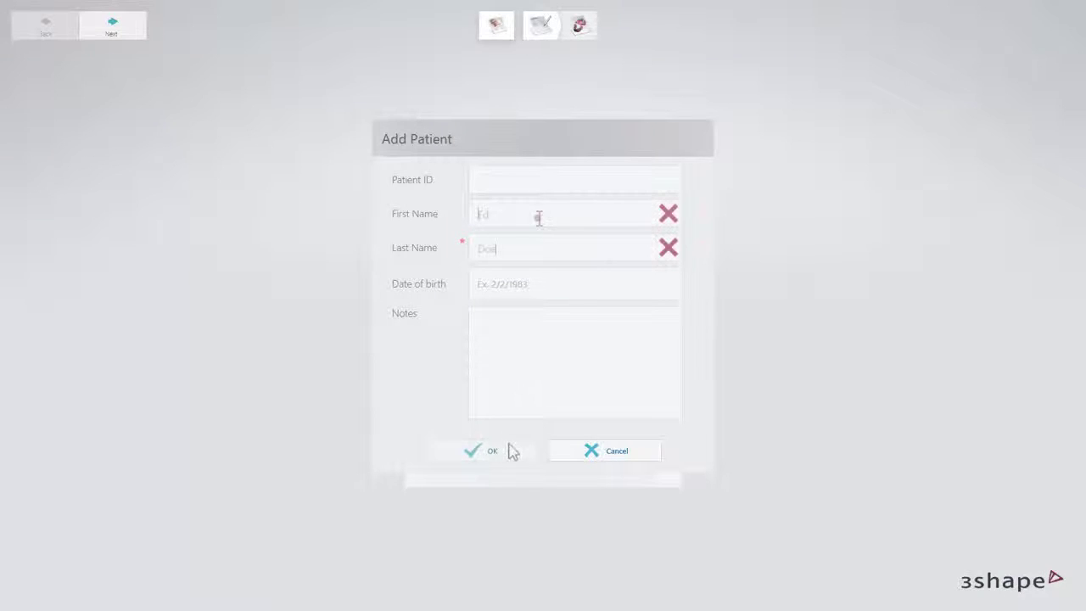
{"action": "left_click", "coordinate": [509, 452]}
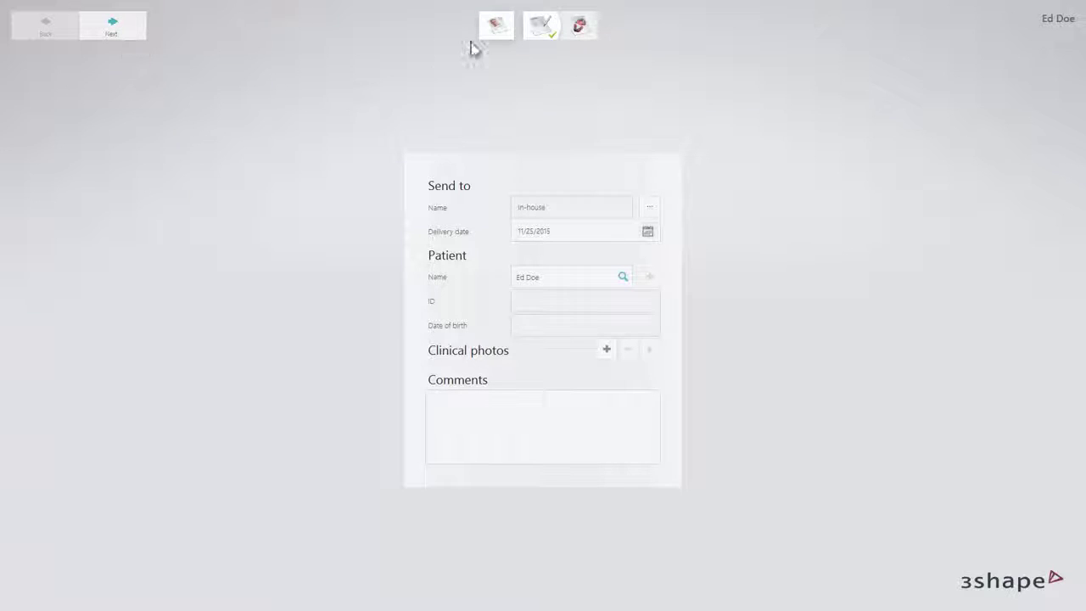
Give the lower jaw Edentulous Implant Planning in Details and toggle the Surgical Guide option.
{"action": "left_click", "coordinate": [582, 34]}
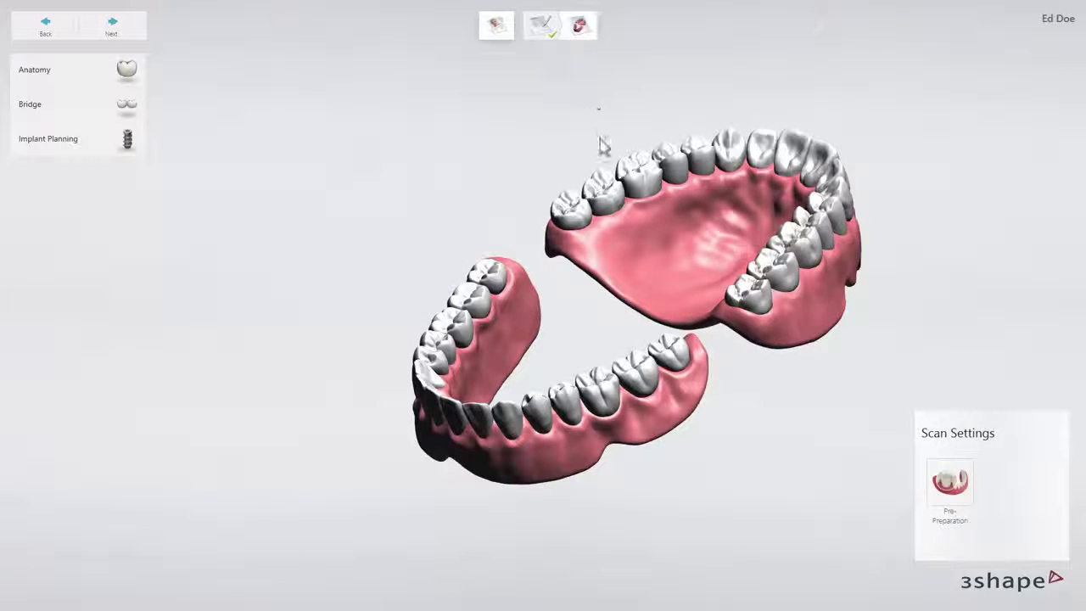
{"action": "left_click", "coordinate": [640, 374]}
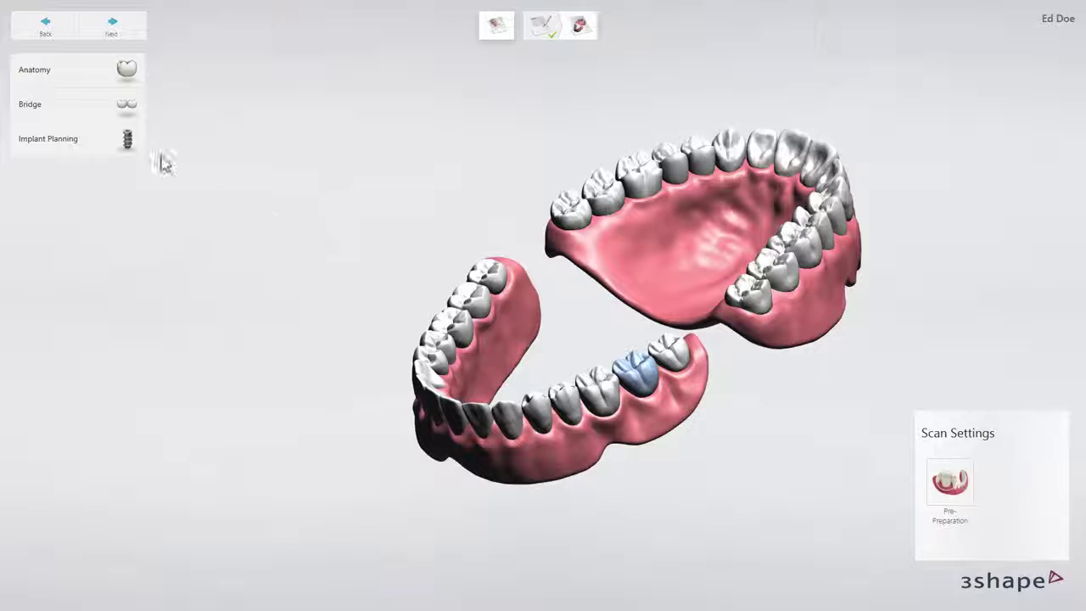
{"action": "left_click", "coordinate": [129, 142]}
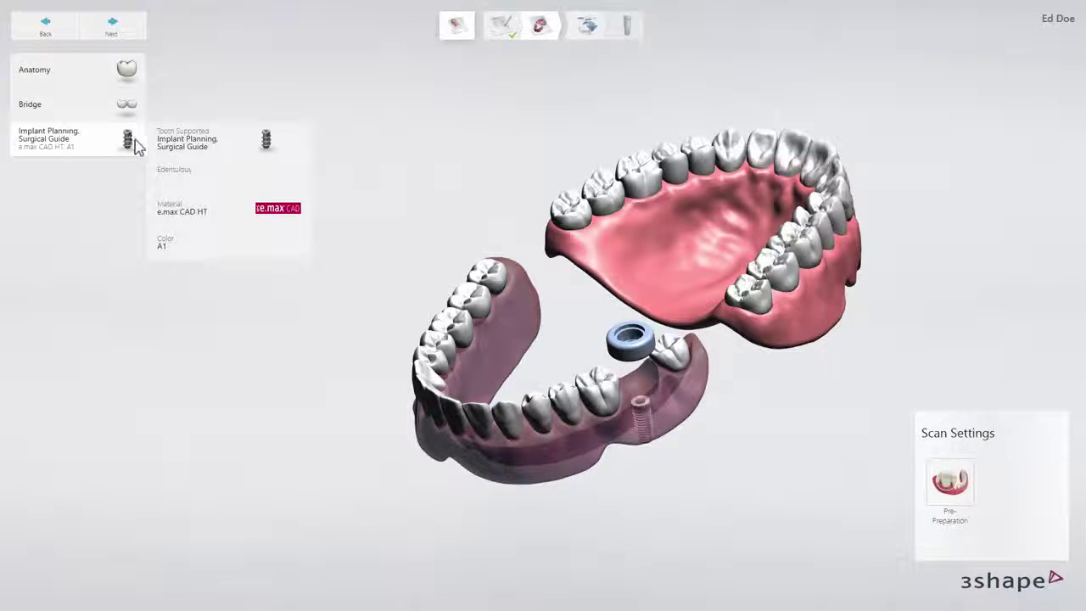
{"action": "left_click", "coordinate": [197, 172]}
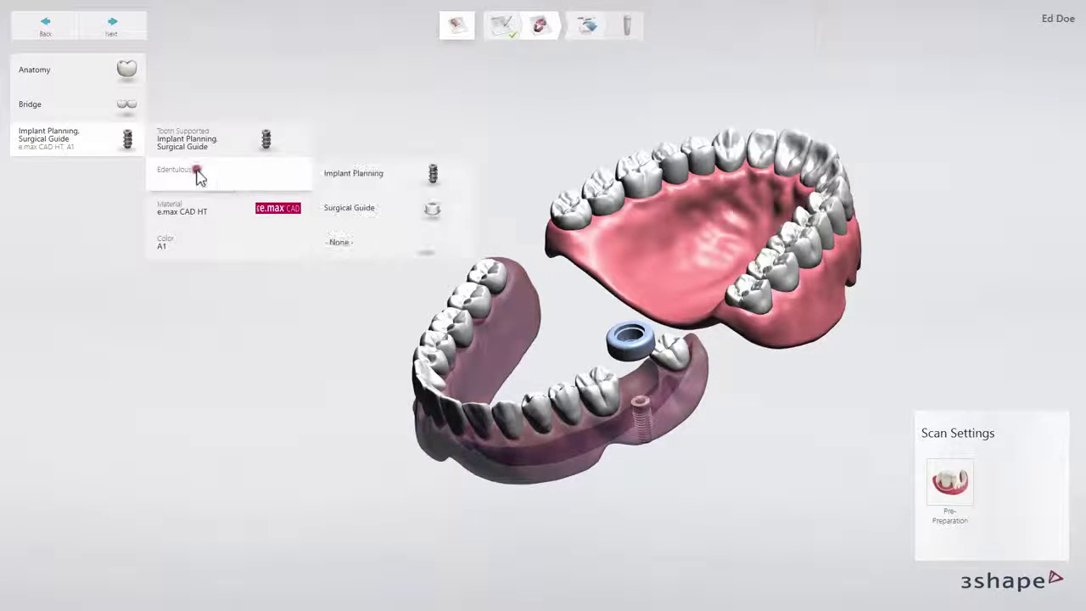
{"action": "left_click", "coordinate": [457, 175]}
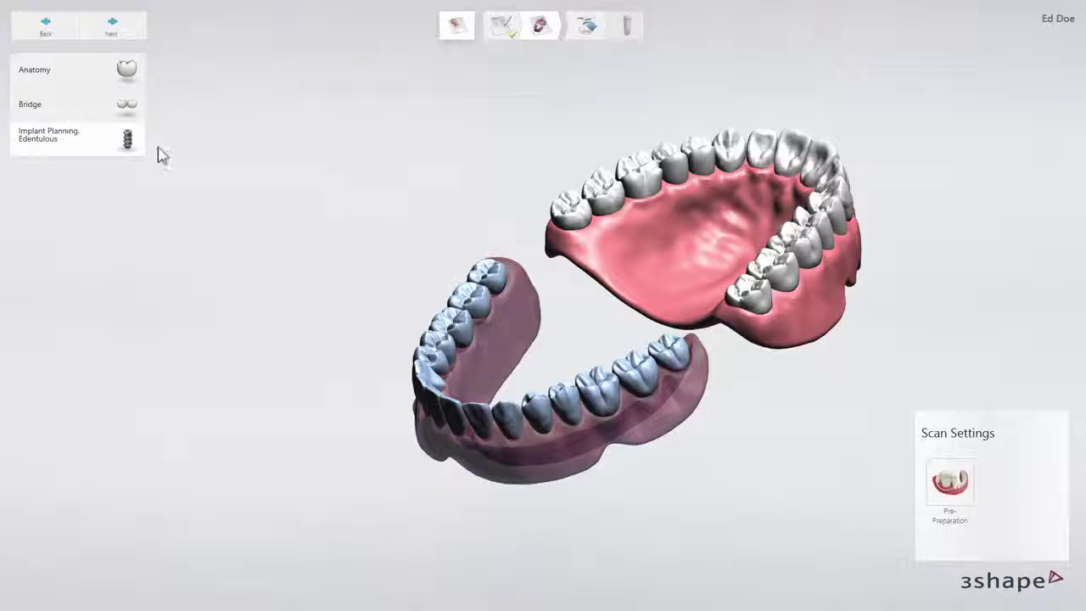
{"action": "left_click", "coordinate": [137, 143]}
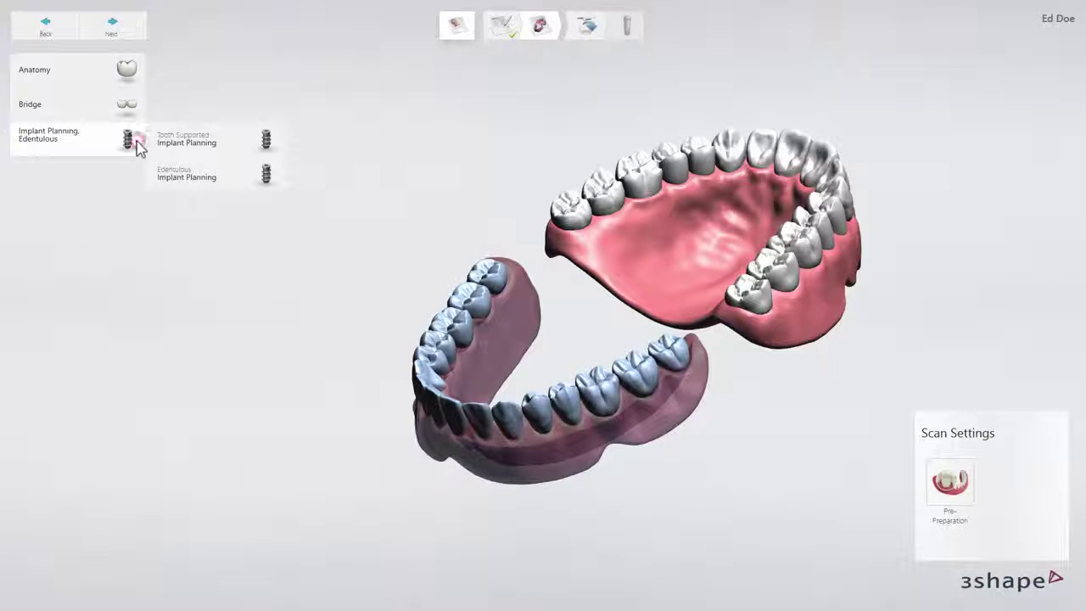
{"action": "left_click", "coordinate": [184, 176]}
{"action": "left_click", "coordinate": [431, 210]}
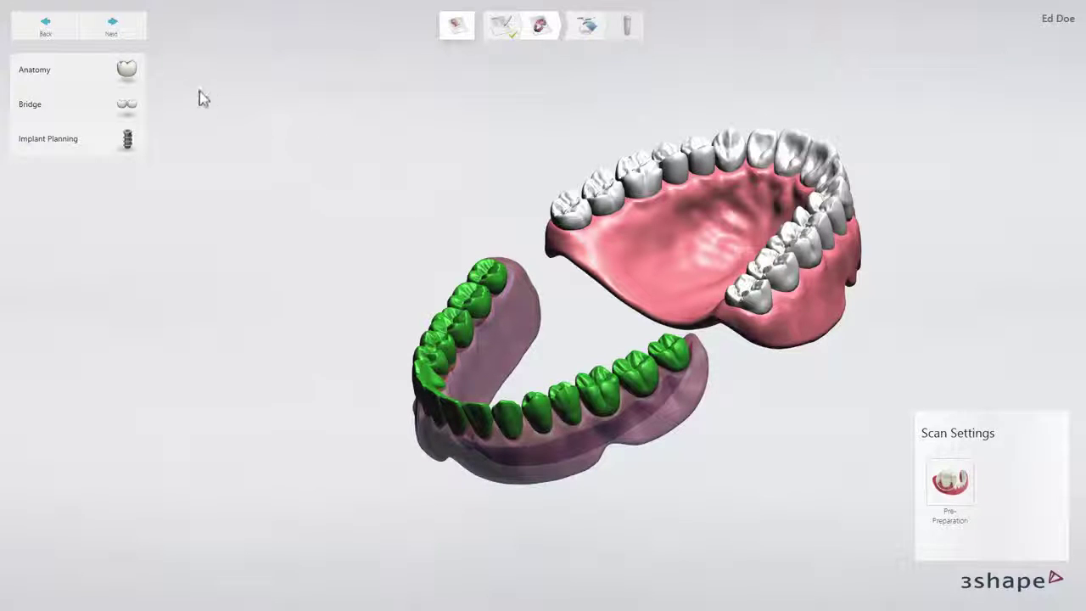
Advance to the Import scans step listing the lower denture and head CT scans.
{"action": "left_click", "coordinate": [119, 34]}
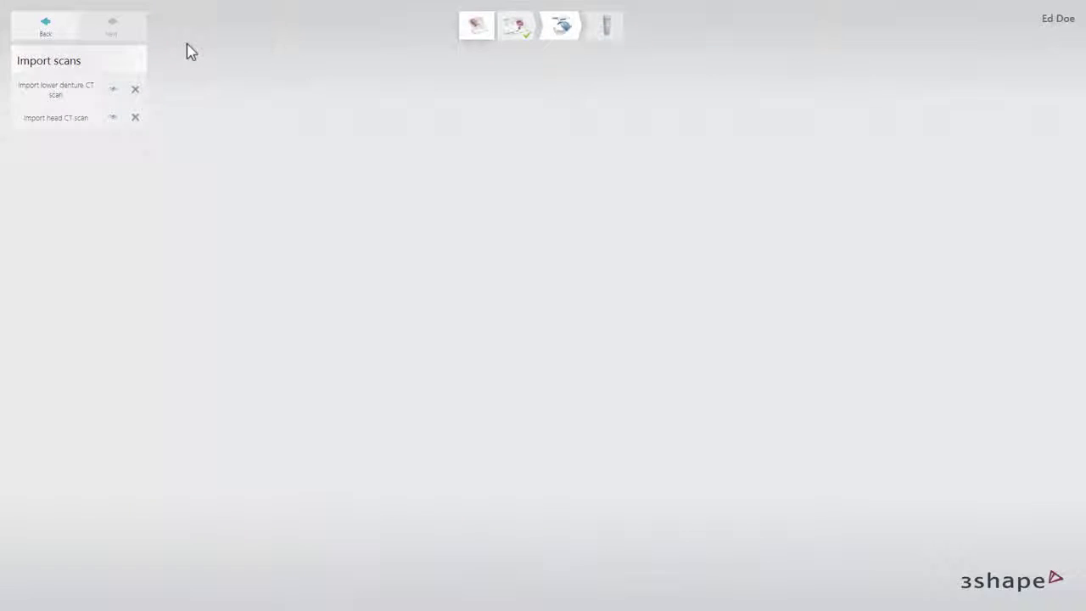
Import Anonymous_0.dcm from Denture_17_32 as the lower denture CT scan after checking its slices.
{"action": "left_click", "coordinate": [81, 90]}
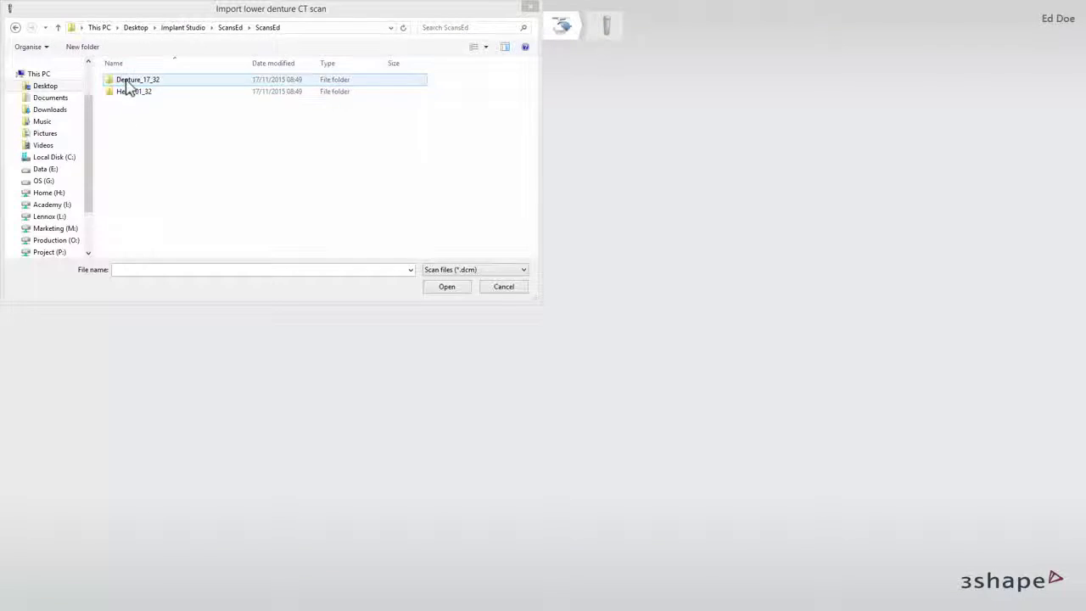
{"action": "double_click", "coordinate": [128, 80]}
{"action": "left_click", "coordinate": [127, 82]}
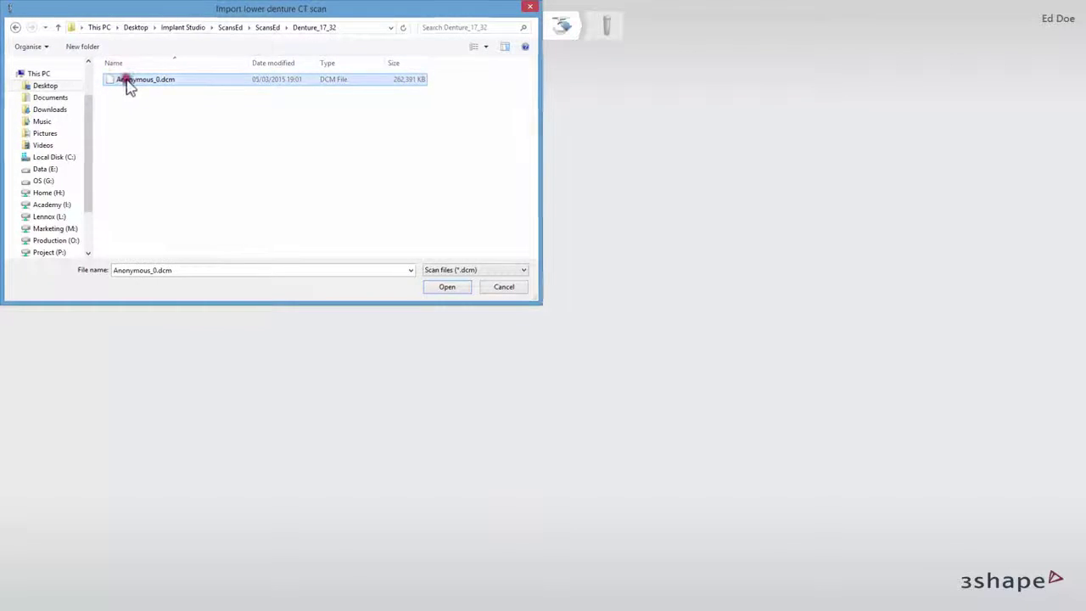
{"action": "double_click", "coordinate": [127, 82]}
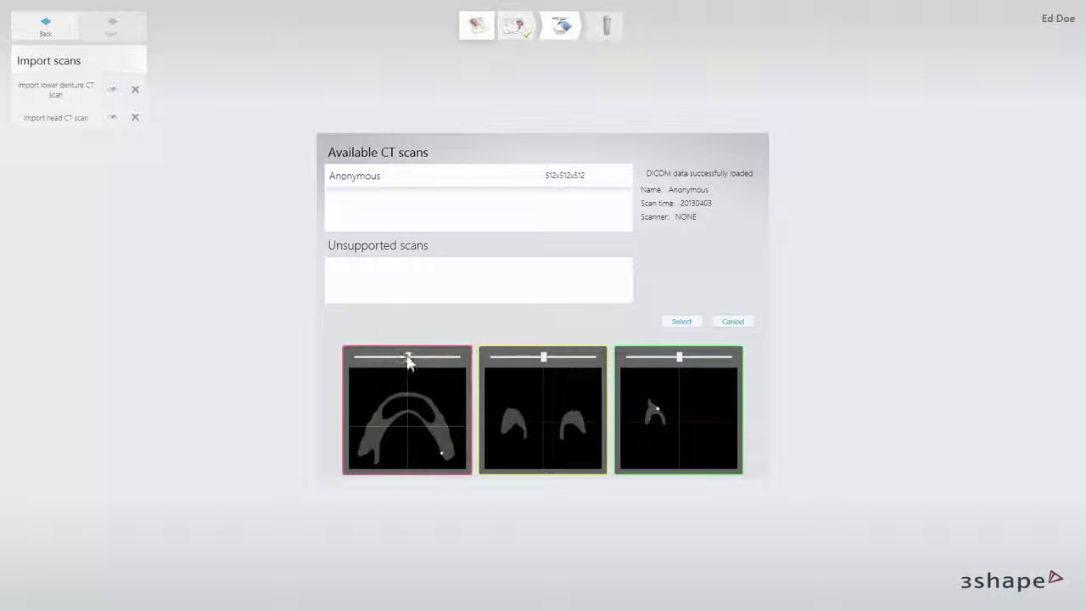
{"action": "mouse_move", "coordinate": [407, 357]}
{"action": "left_mouse_down"}
{"action": "mouse_move", "coordinate": [427, 364]}
{"action": "mouse_move", "coordinate": [404, 362]}
{"action": "left_mouse_up"}
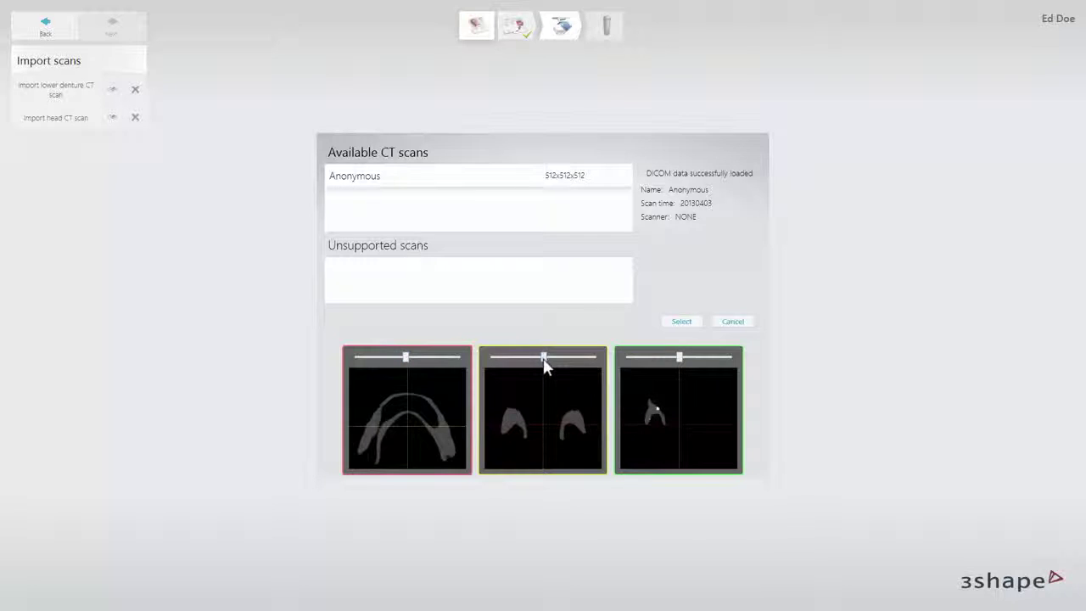
{"action": "left_click_drag", "start_coordinate": [543, 359], "coordinate": [548, 359]}
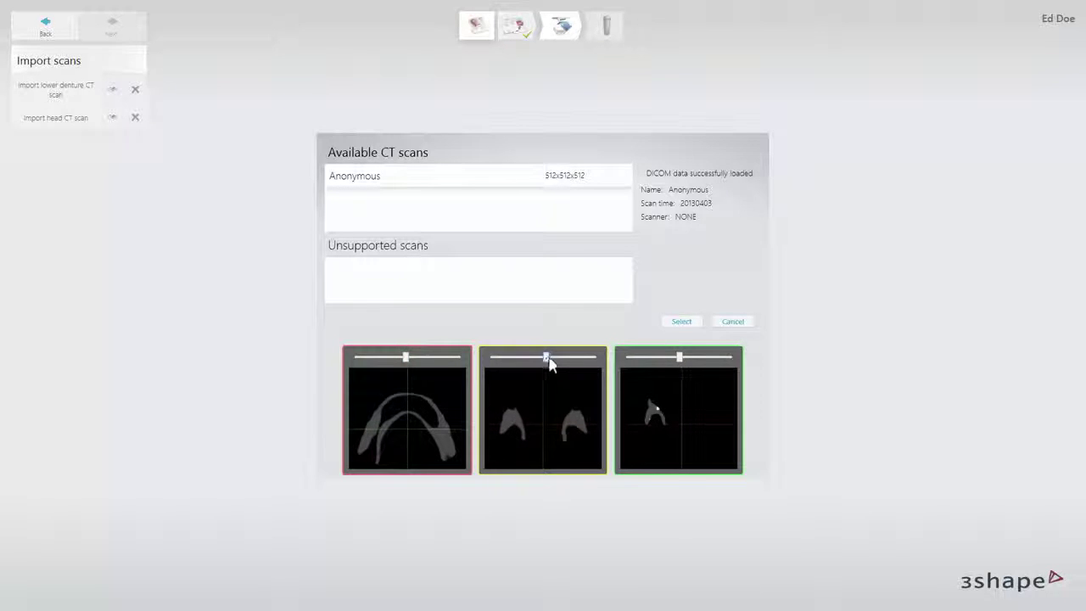
{"action": "left_click", "coordinate": [678, 323]}
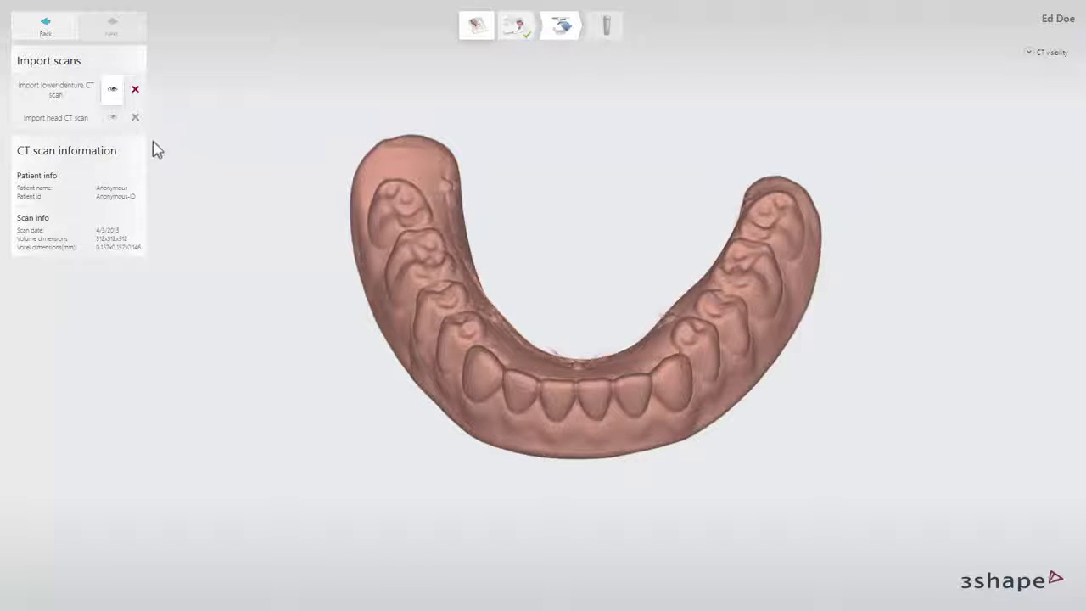
Import the head scan's Anonymous_0.dcm as the head CT scan after reviewing axial and coronal slices.
{"action": "left_click", "coordinate": [85, 127]}
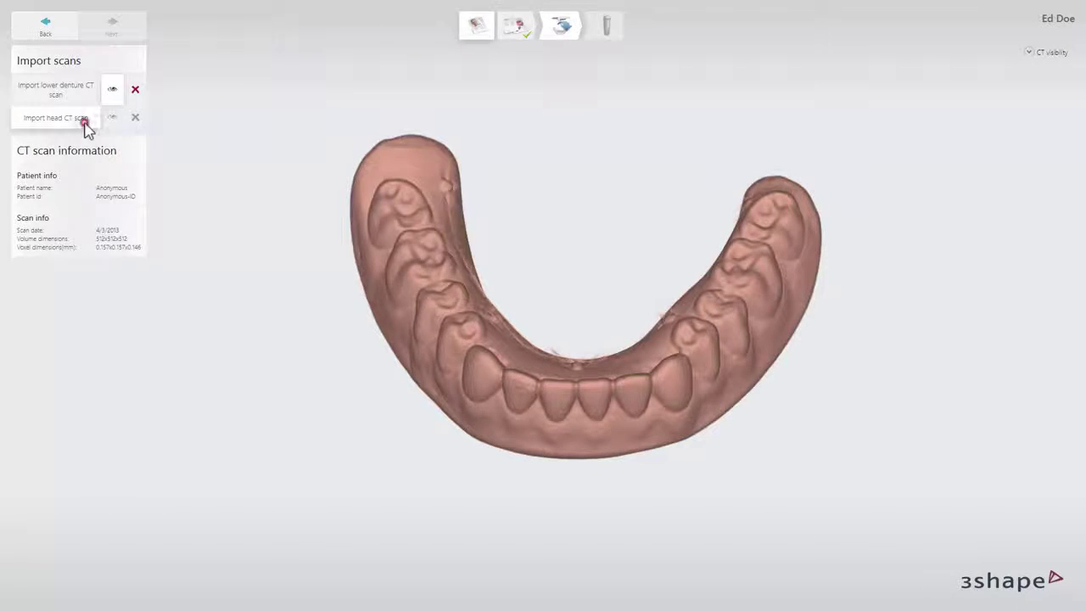
{"action": "double_click", "coordinate": [174, 95]}
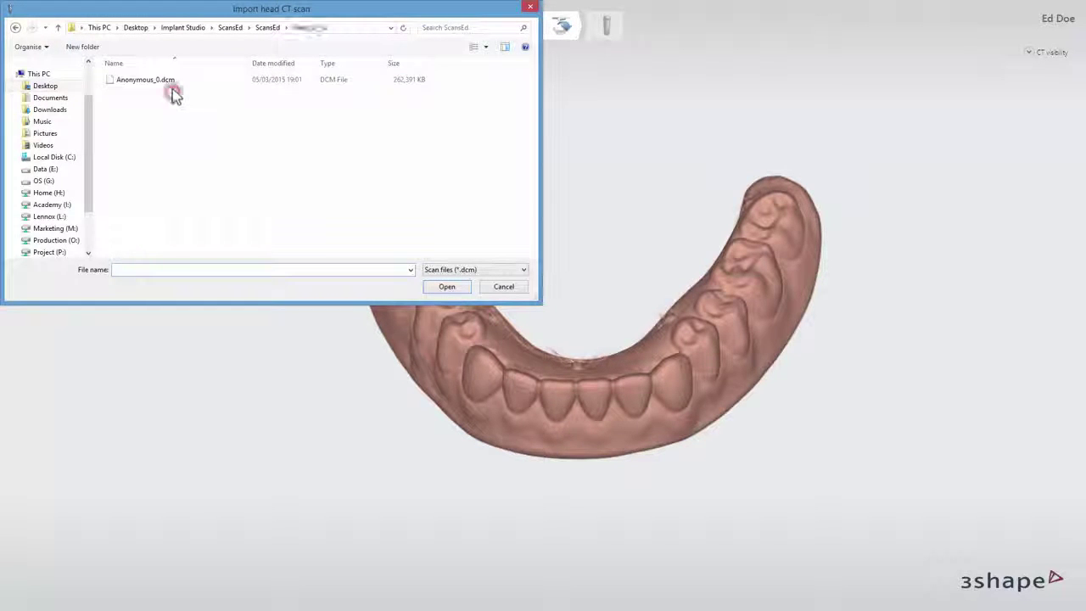
{"action": "double_click", "coordinate": [173, 82]}
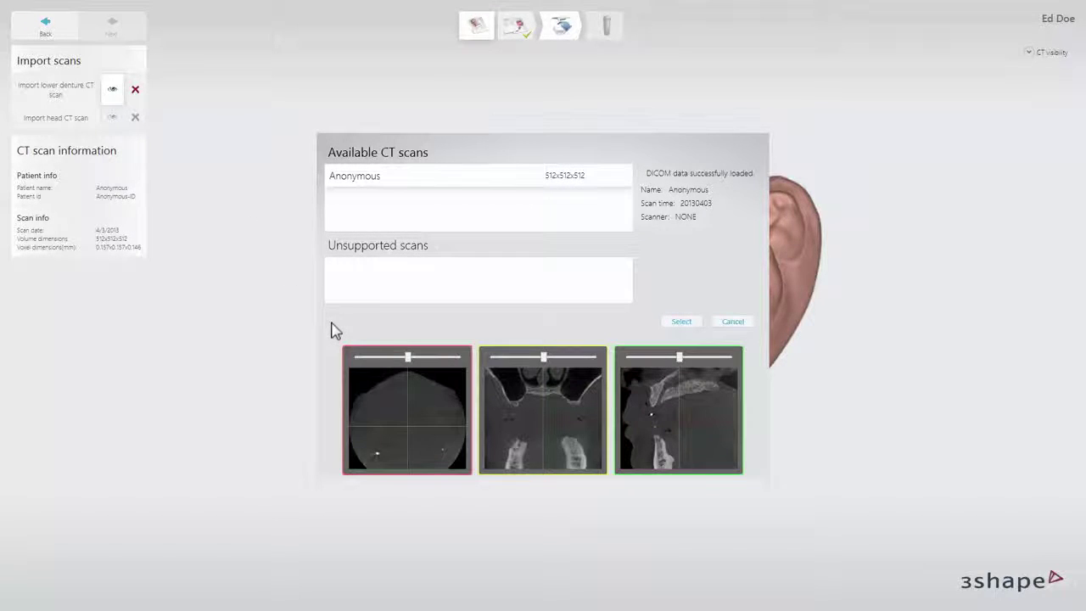
{"action": "left_click_drag", "start_coordinate": [408, 356], "coordinate": [435, 357]}
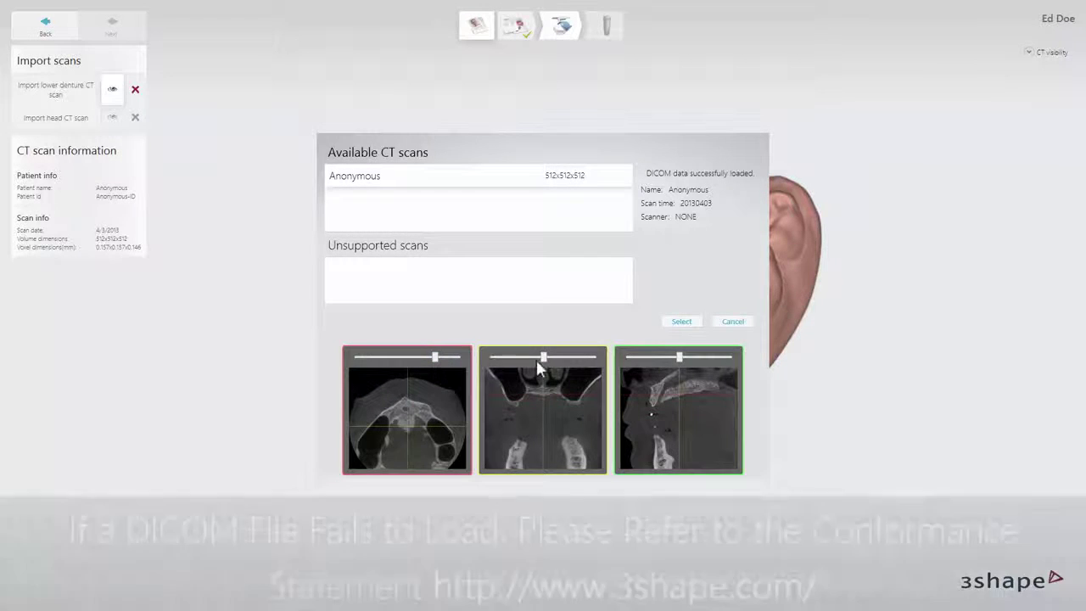
{"action": "mouse_move", "coordinate": [537, 359]}
{"action": "left_mouse_down"}
{"action": "mouse_move", "coordinate": [563, 357]}
{"action": "mouse_move", "coordinate": [542, 359]}
{"action": "left_mouse_up"}
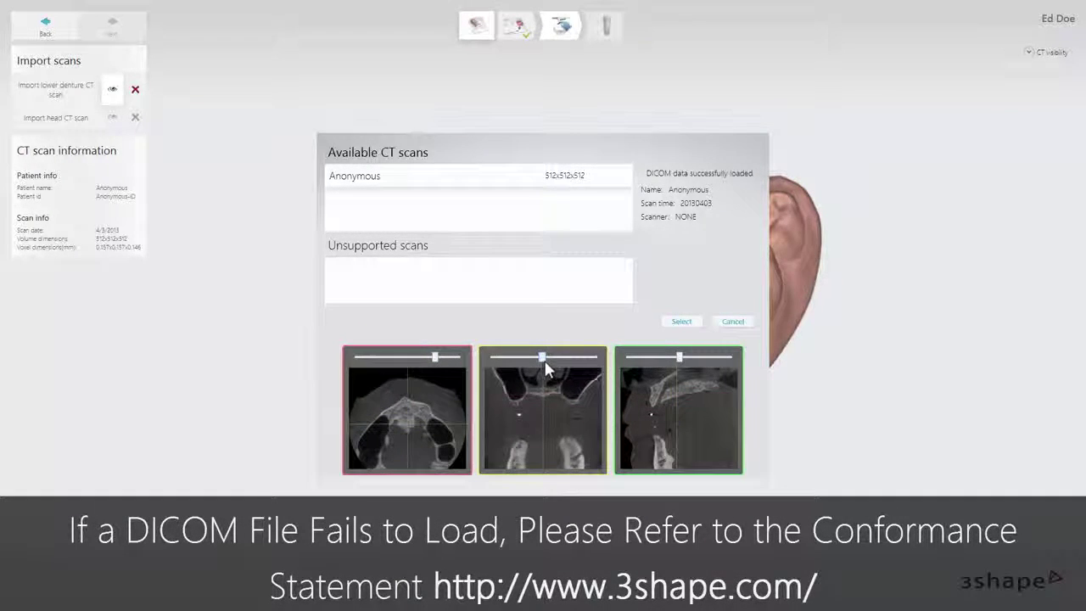
{"action": "left_click", "coordinate": [682, 322]}
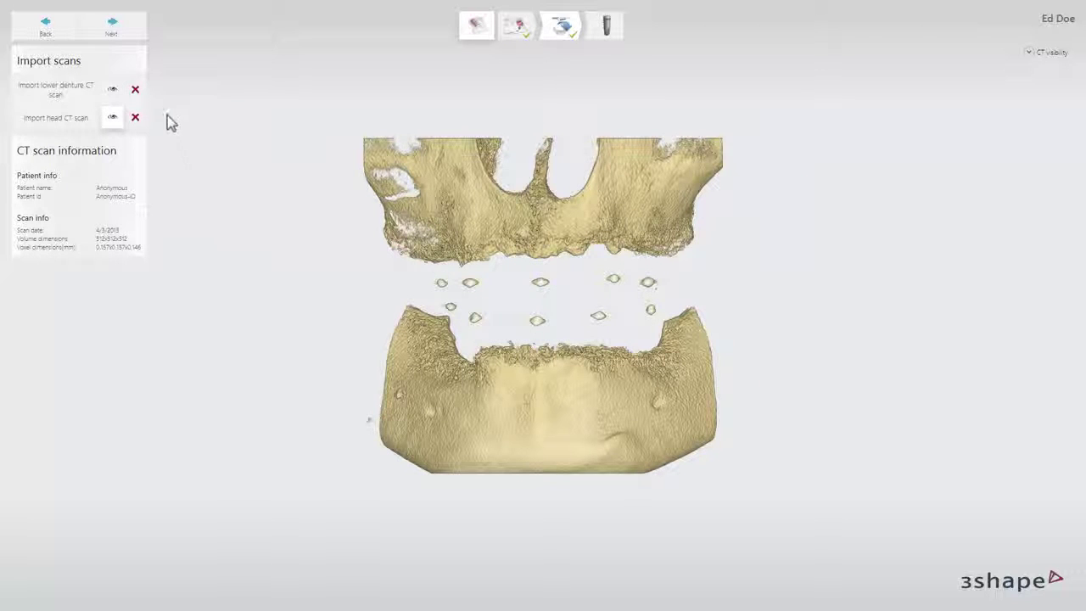
Advance from scan import to the Cropping step.
{"action": "left_click", "coordinate": [136, 40]}
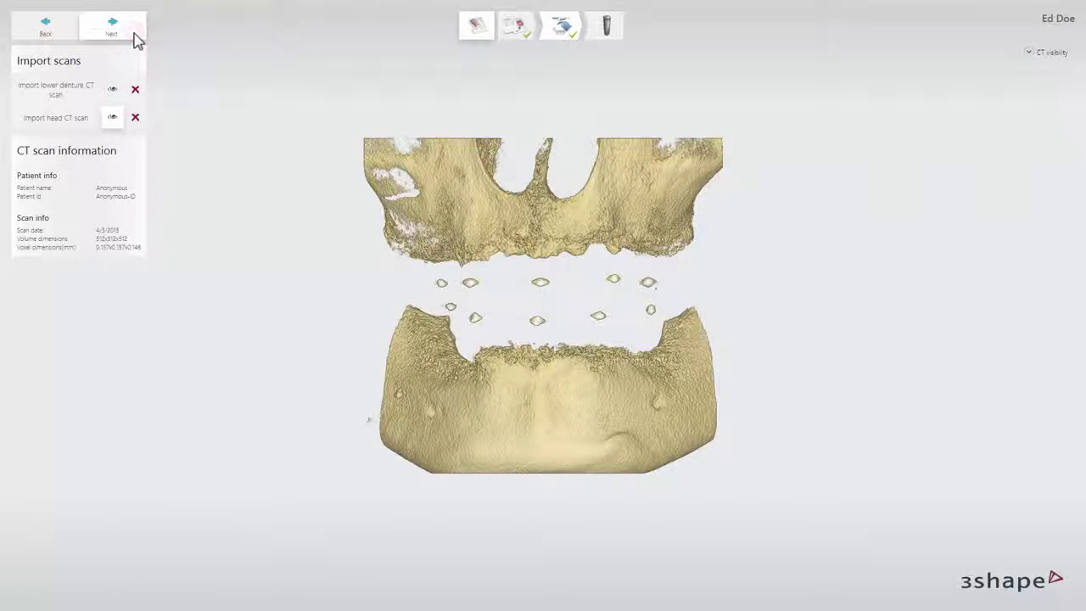